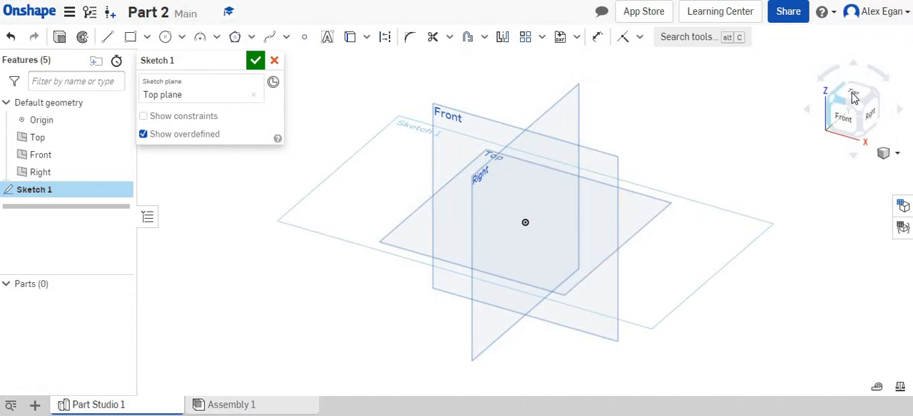
Step: Sketch a 1 in diameter circle centred on the origin of the Top plane
left_click(855, 100)
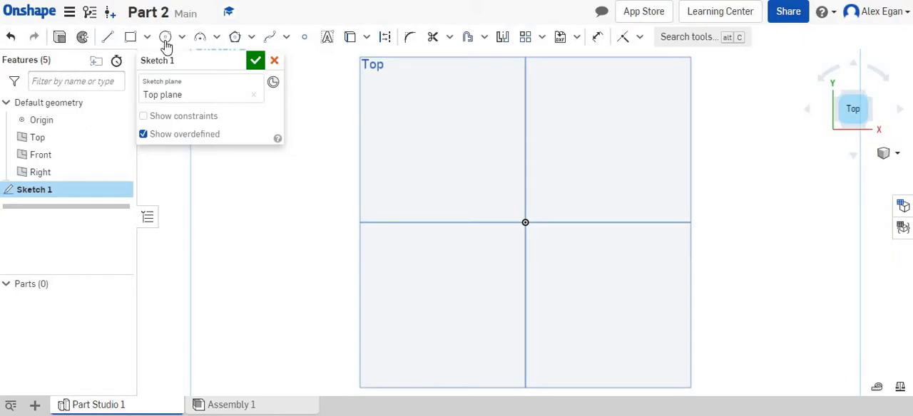
left_click(165, 37)
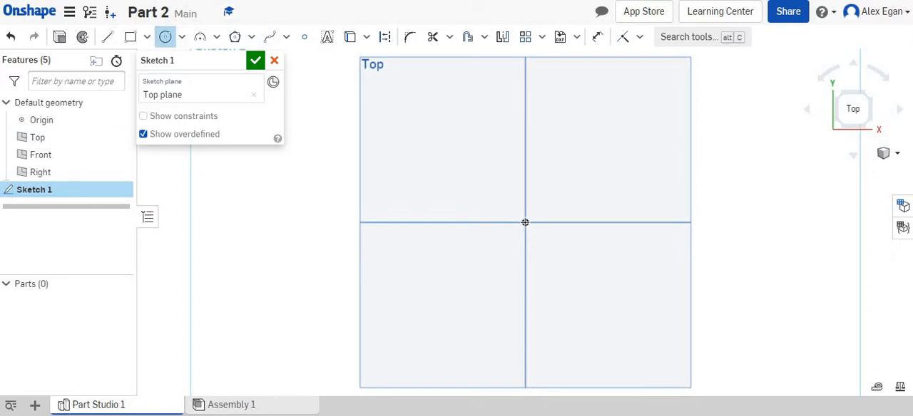
left_click(525, 223)
left_click(577, 207)
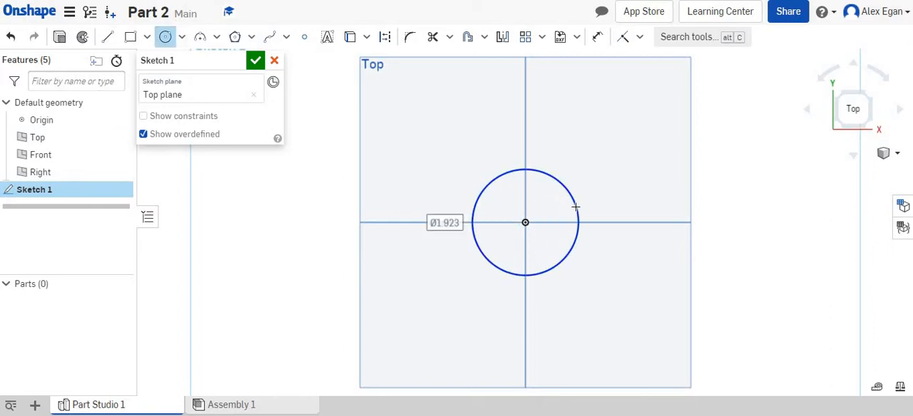
Step: Draw a vertical line from the circle's centre to its upper edge, continued by a horizontal line 1.5 in long in the +X direction
left_click(107, 37)
left_click(524, 223)
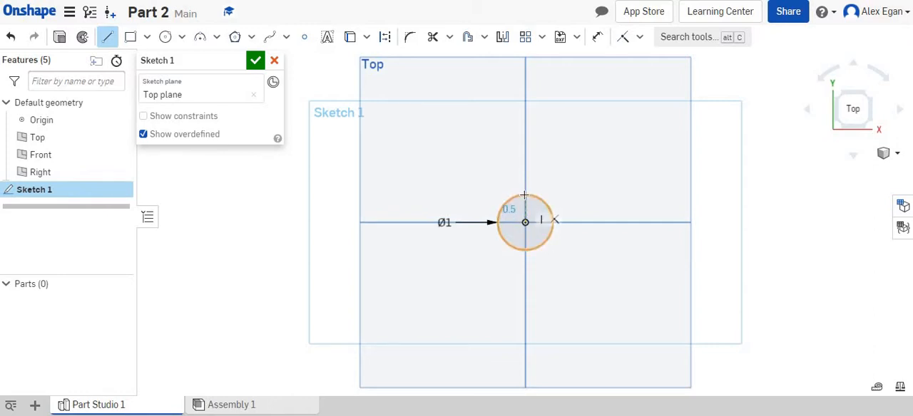
left_click(524, 195)
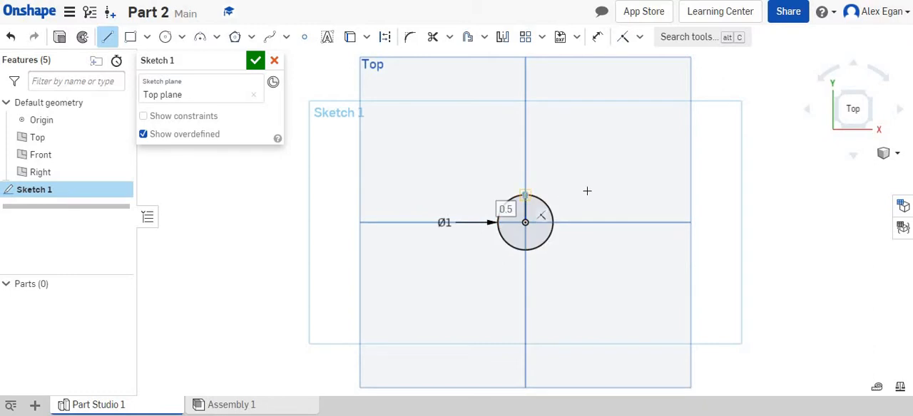
left_click(646, 194)
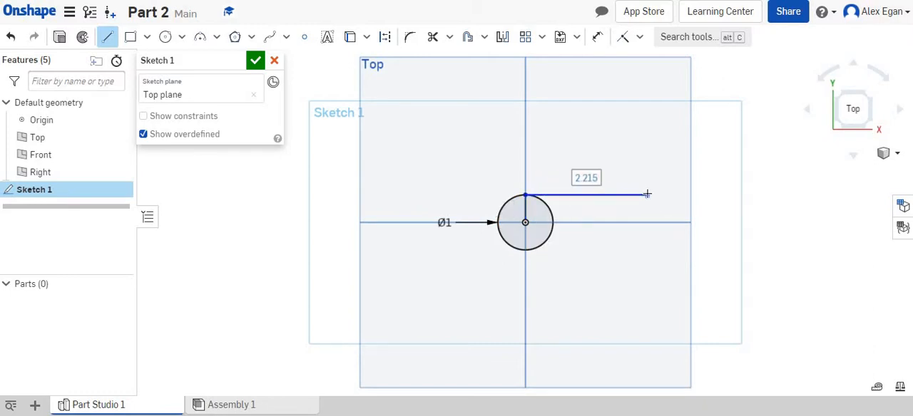
type("1")
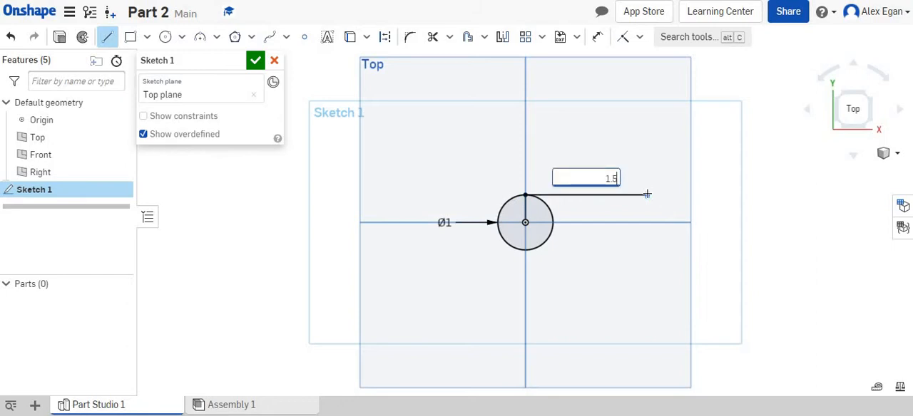
type(".5")
key("Return")
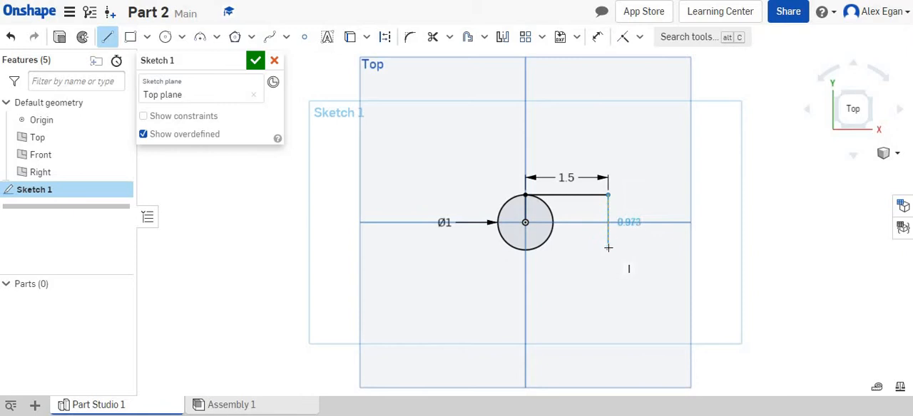
Step: Continue the outline with a 1 in vertical line downward, a horizontal line back to the circle's lowest point, and a line to its centre
type("1")
key("Return")
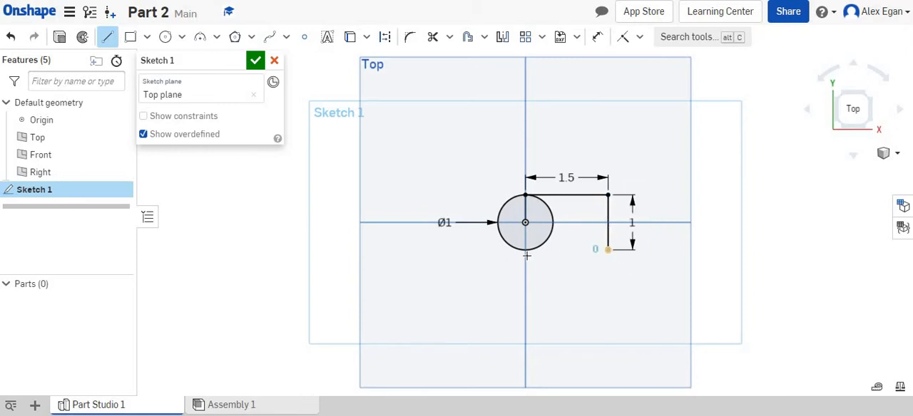
left_click(525, 250)
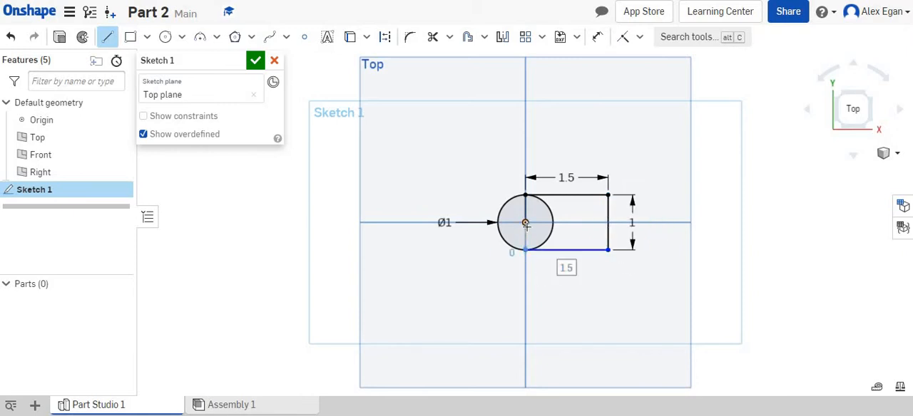
left_click(526, 225)
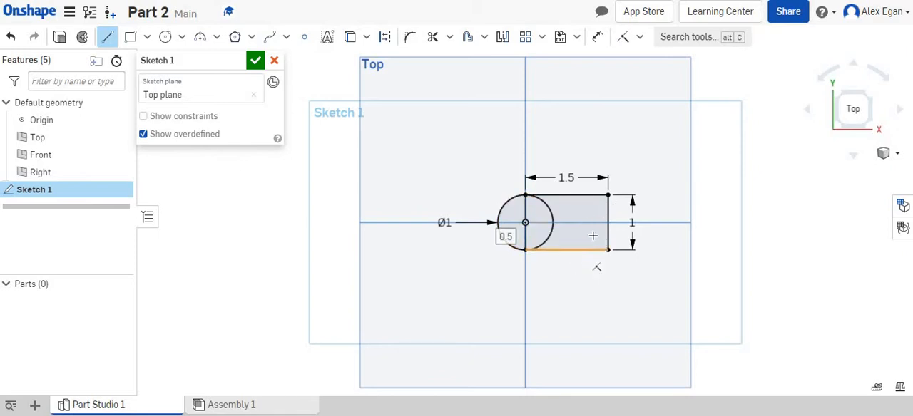
Step: Sketch a 1 in diameter circle centred on the midpoint of the outline's far vertical line
left_click(165, 38)
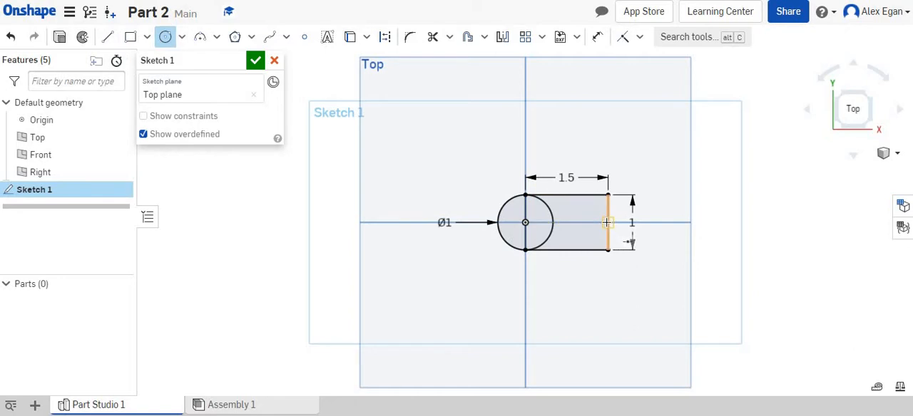
left_click(607, 223)
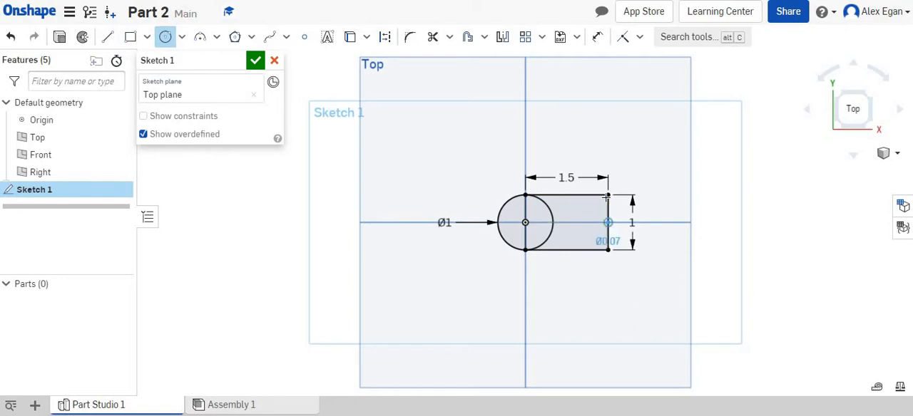
left_click(605, 205)
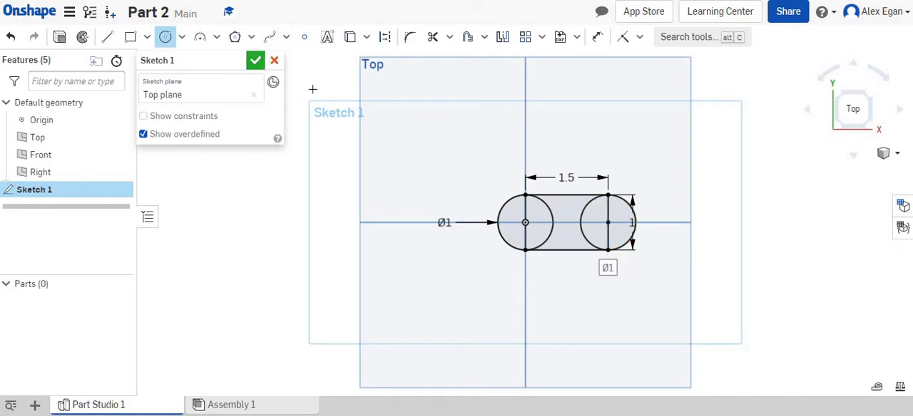
Step: Check the reference drawing, add a 0.5 in diameter hole circle concentric with the second circle, and finish the sketch
key("alt+Tab")
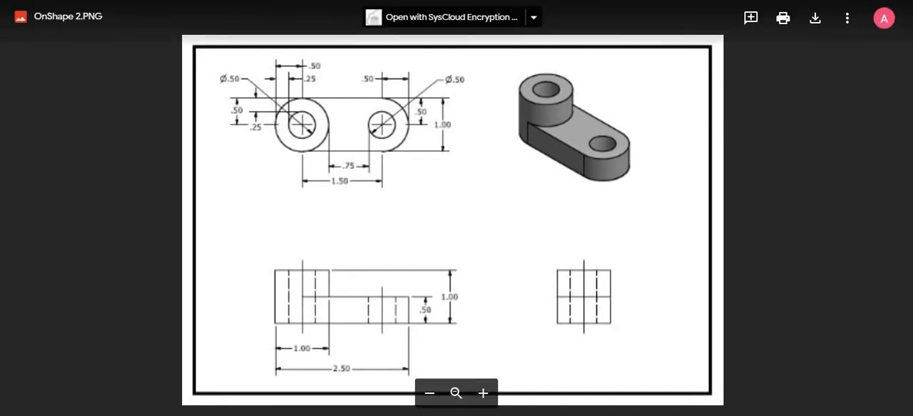
key("ctrl+Tab")
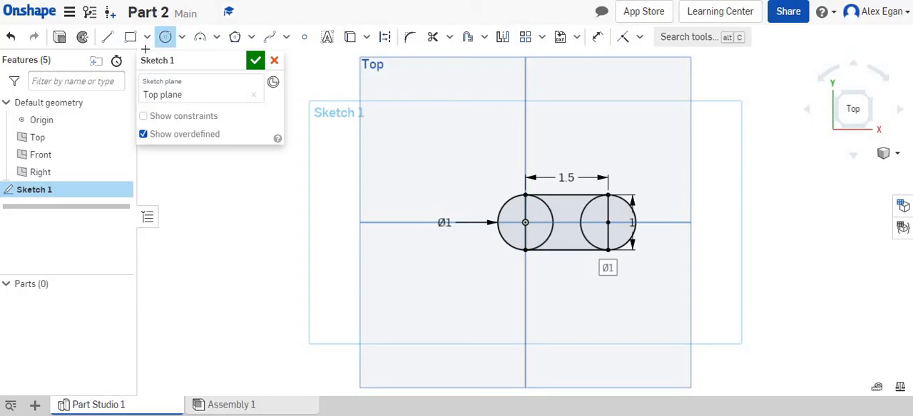
left_click(608, 224)
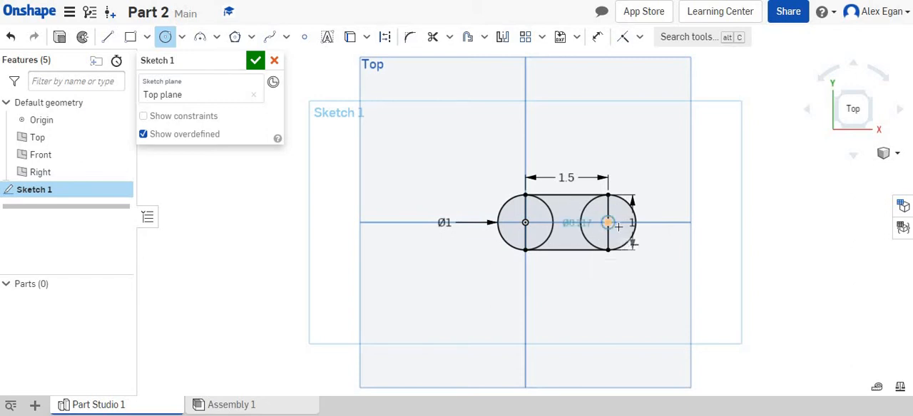
type("0.5")
key("Return")
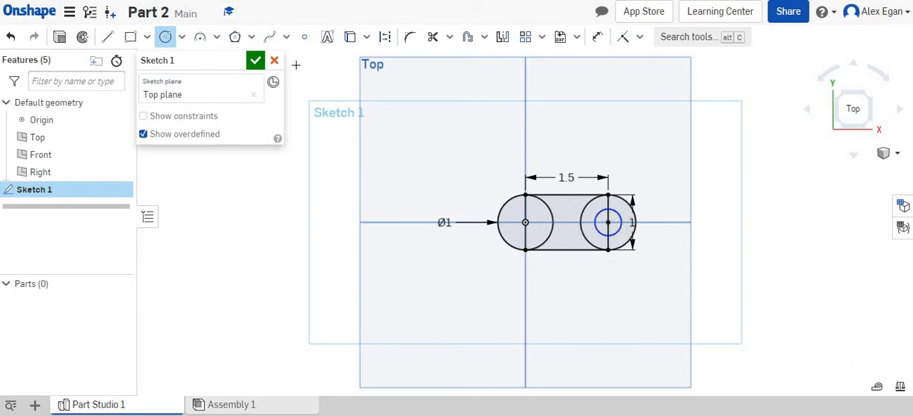
left_click(255, 62)
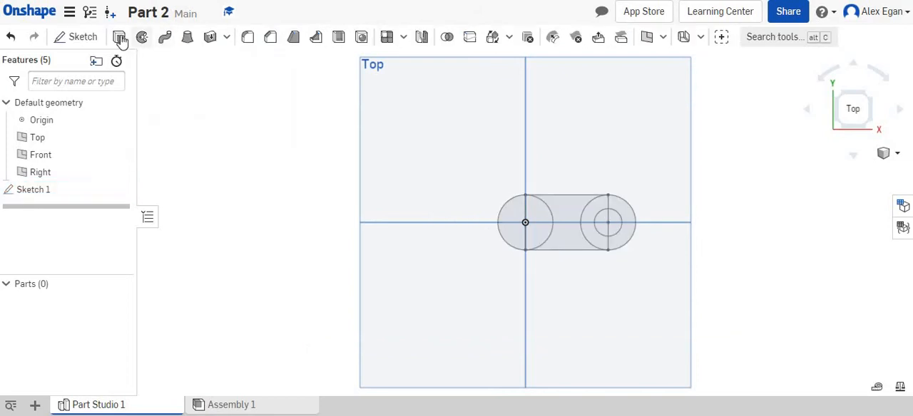
Step: Extrude all sketch regions except the 0.5 in hole circle as a new solid with a depth of 0.5 in
left_click(119, 37)
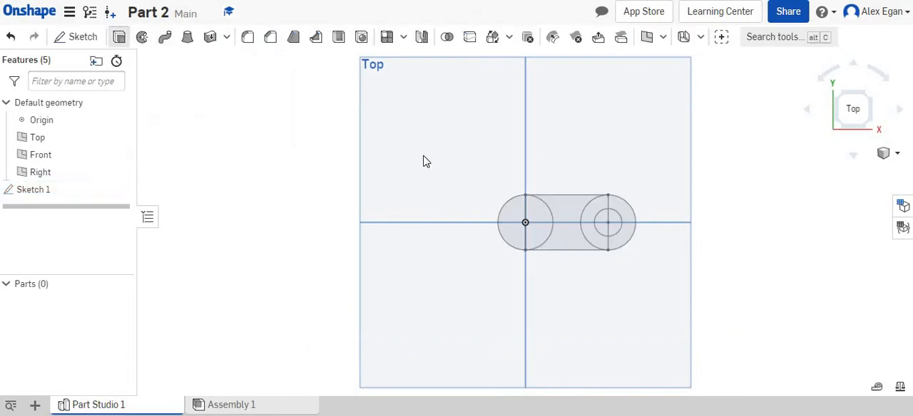
left_click(528, 222)
left_click(577, 226)
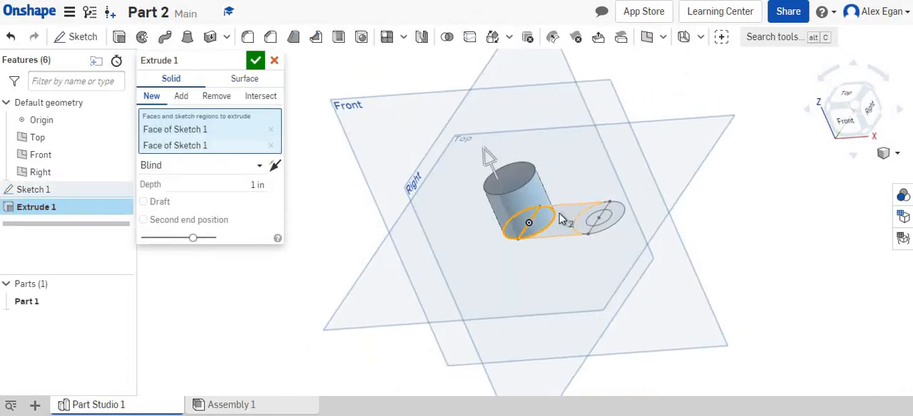
left_click(584, 226)
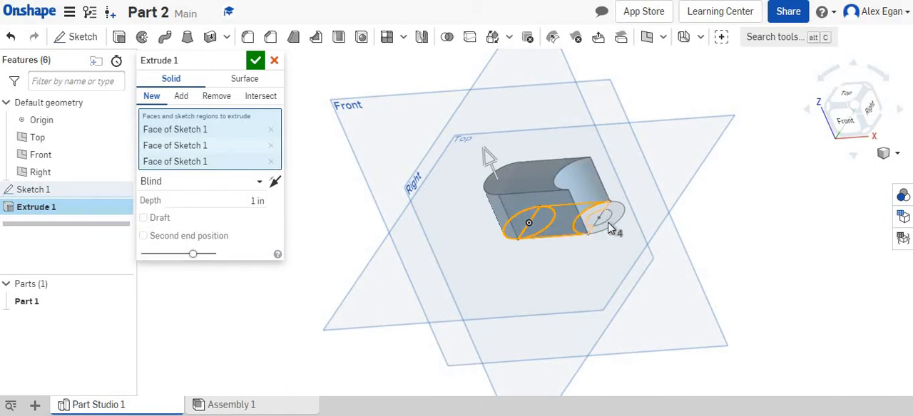
left_click(615, 227)
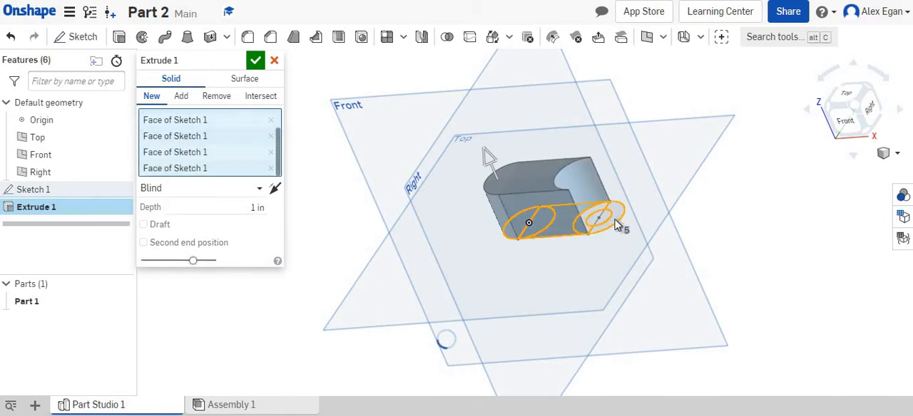
left_click(240, 211)
type(".5")
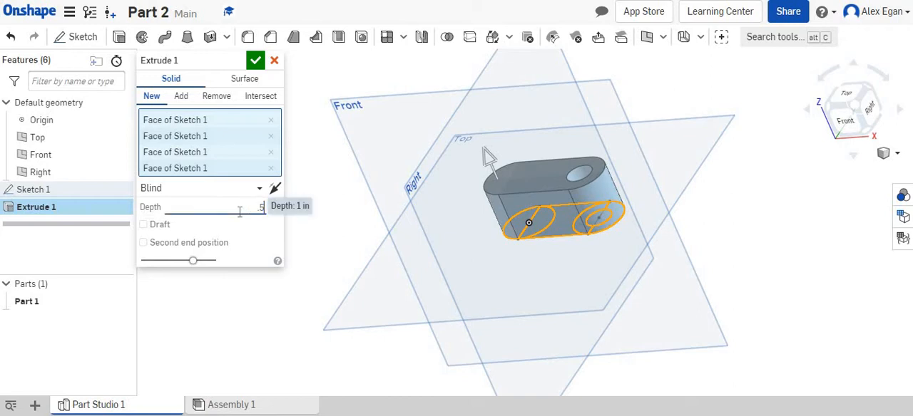
key("Return")
key("Return")
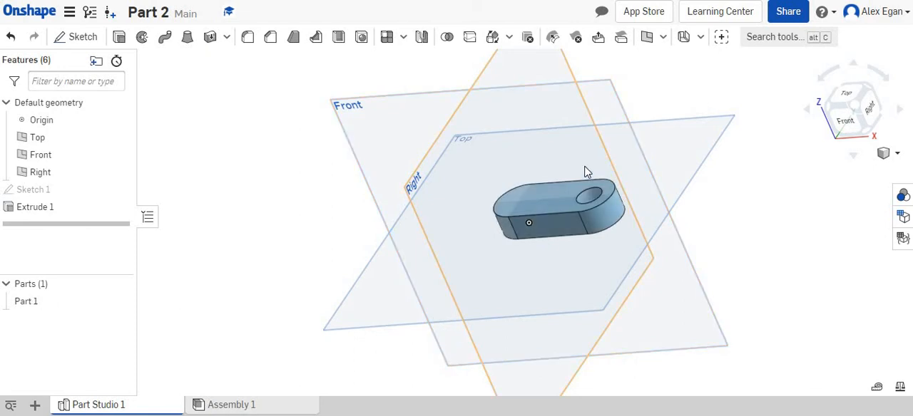
Step: Sketch a 1 in diameter circle on the link's upper face, centred on the origin and matching the rounded end without a hole
key("ctrl+Tab")
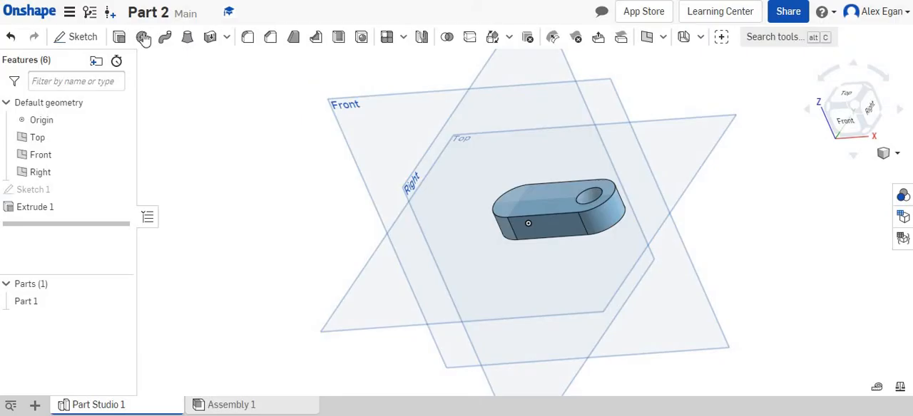
left_click(84, 39)
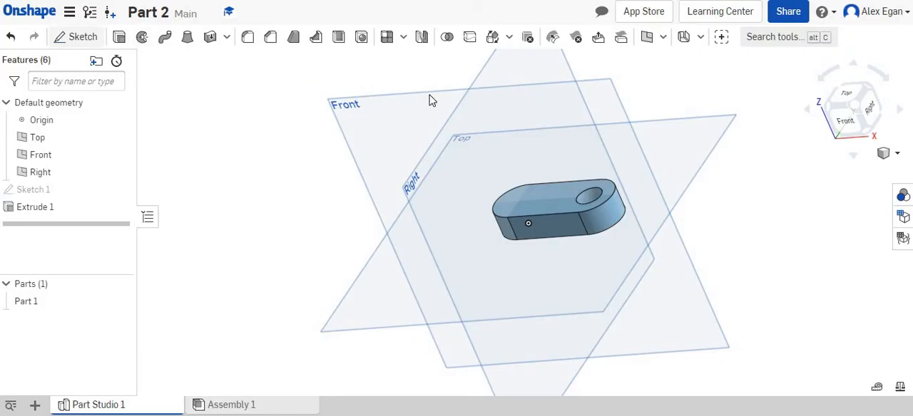
left_click(533, 203)
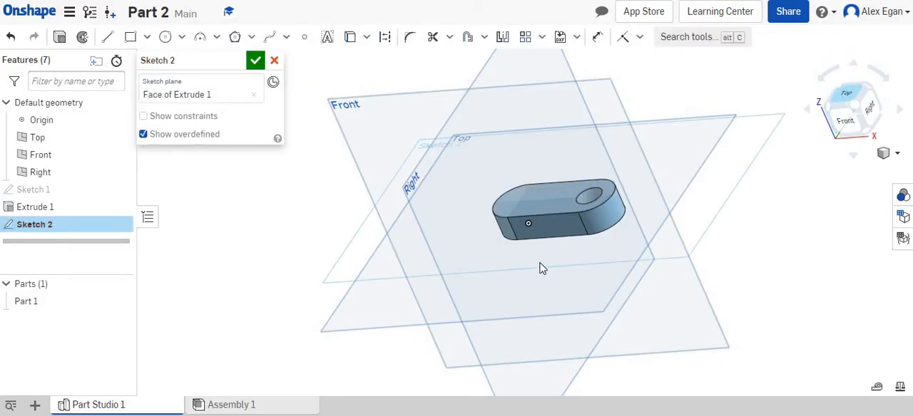
key("n")
key("c")
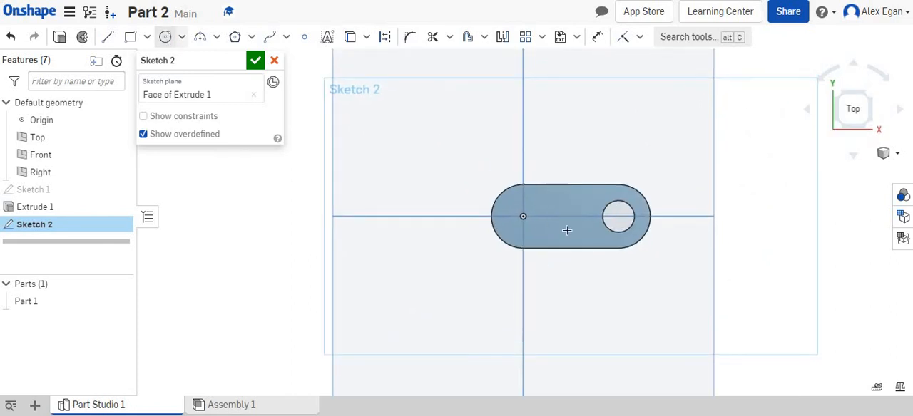
left_click(523, 216)
left_click(525, 185)
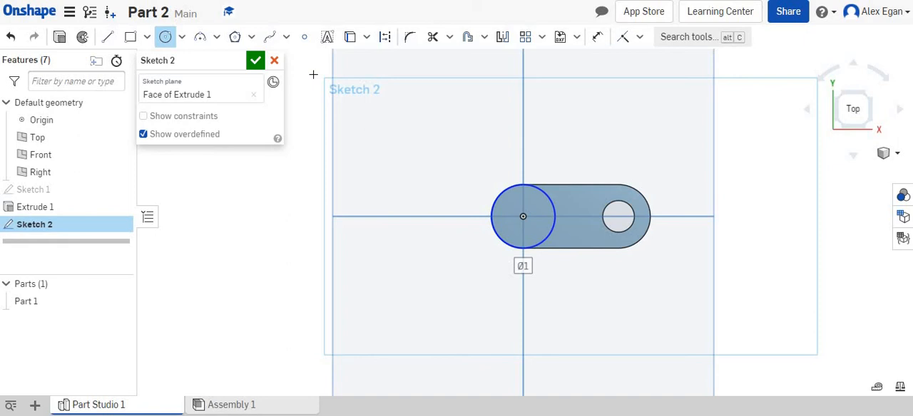
left_click(256, 62)
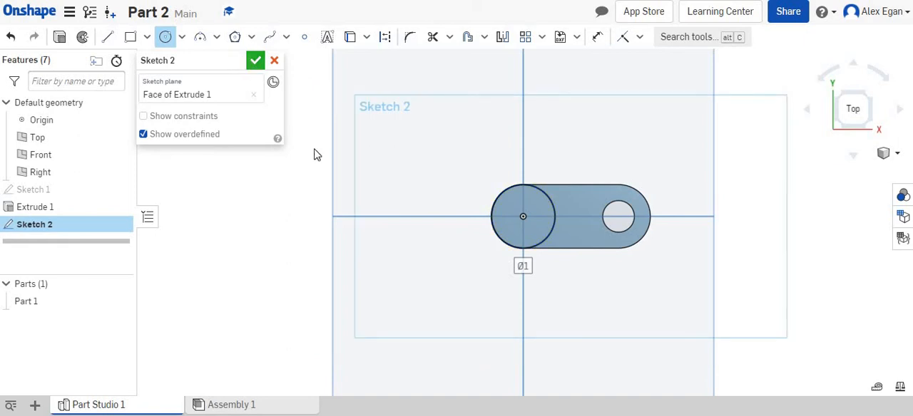
Step: Extrude the new circle upward by 0.5 in as a boss added to the existing part
left_click(120, 37)
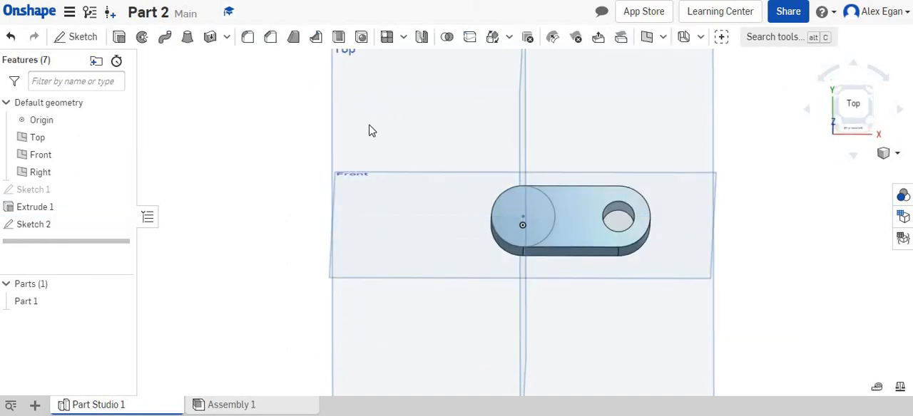
left_click(528, 203)
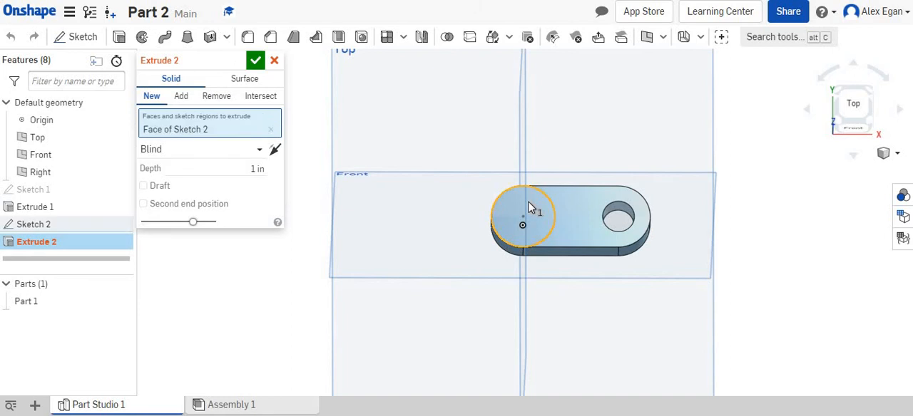
left_click(237, 168)
key("BackSpace")
key("Return")
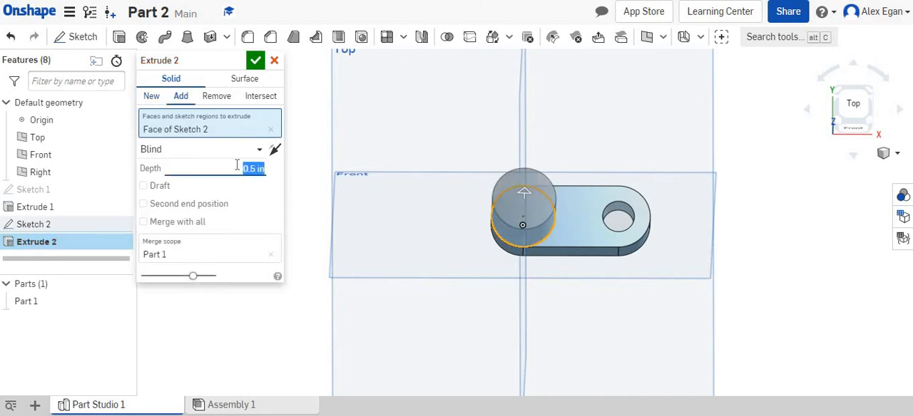
Step: Sketch a 0.5 in diameter circle on the raised boss's top face, centred on the origin, and finish the sketch
left_click(86, 39)
left_click(530, 211)
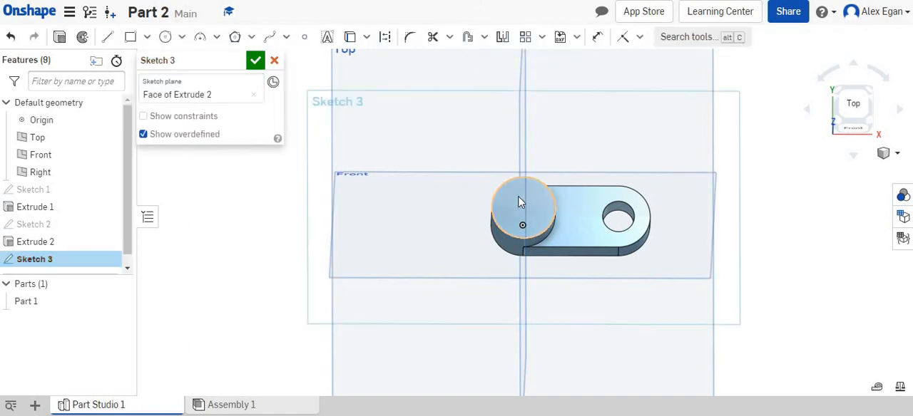
key("n")
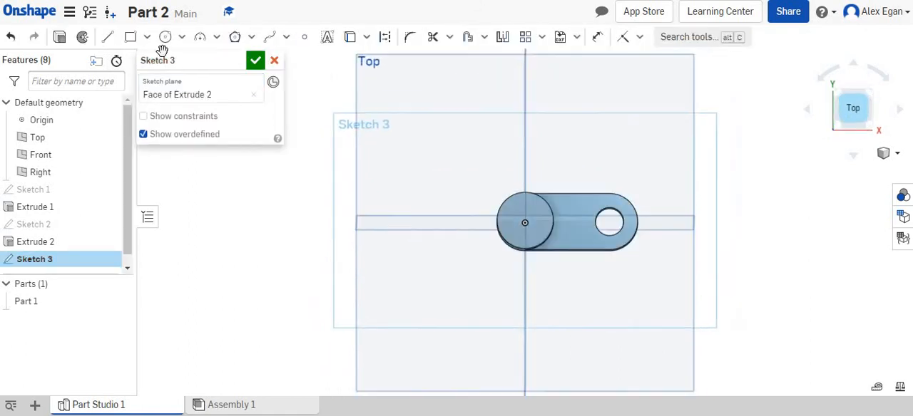
left_click(165, 36)
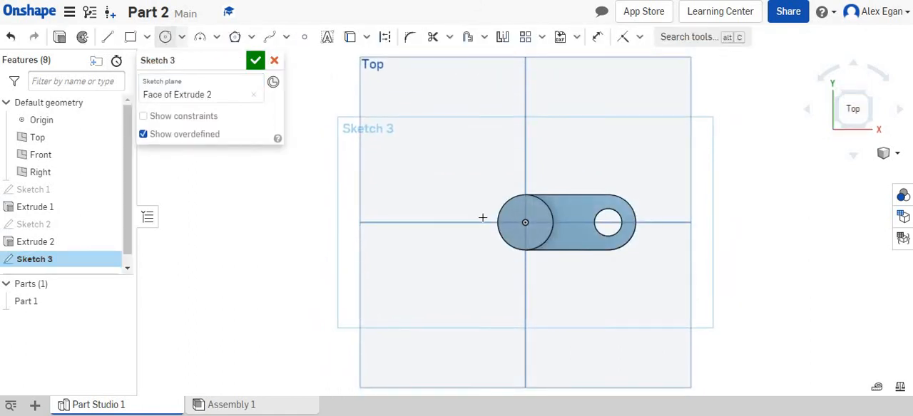
left_click(525, 221)
left_click(533, 221)
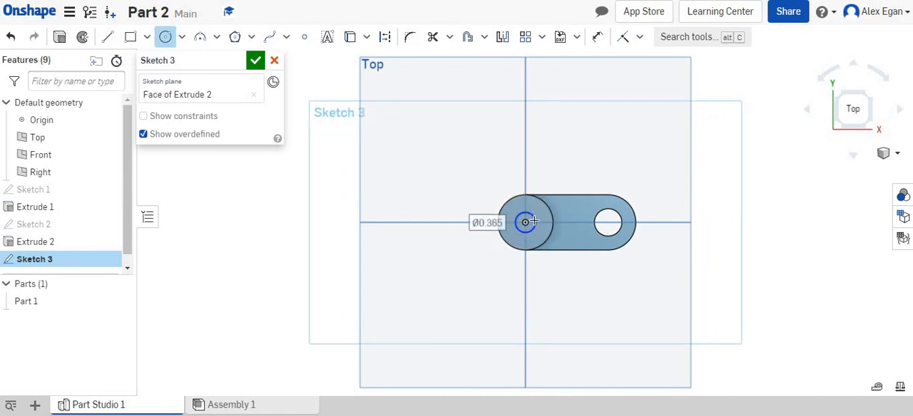
key("Return")
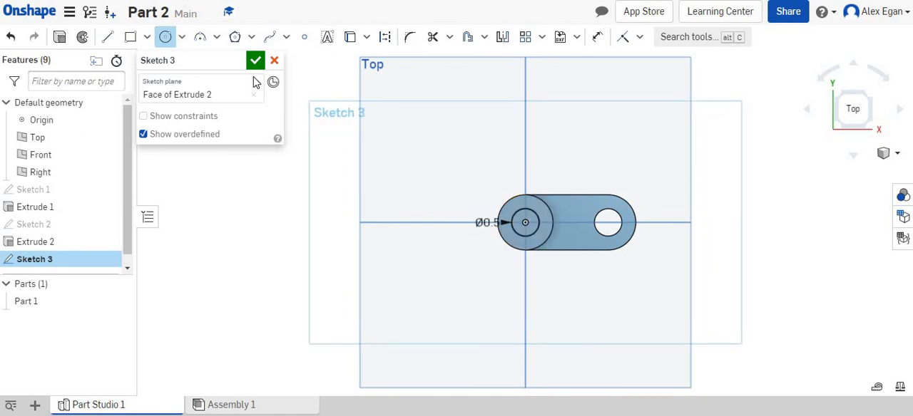
key("Return")
Step: Extrude the 0.5 in circle as a blind removal 1 in deep, cutting the hole down through the boss and base
right_click_drag(393, 88, 218, 9)
left_click(120, 37)
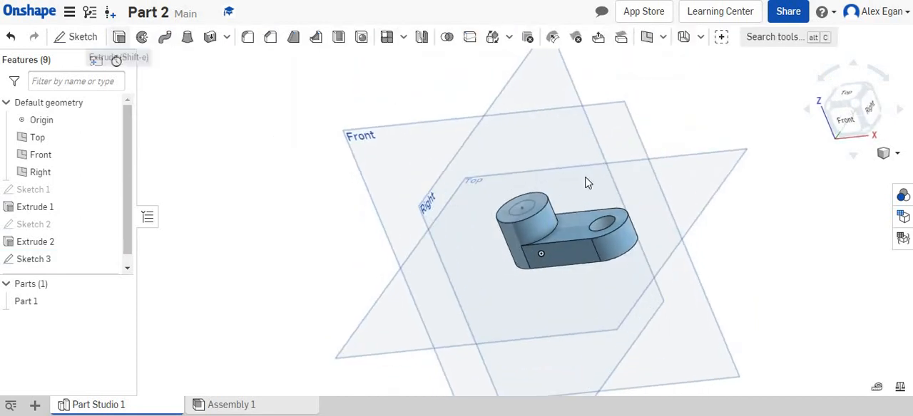
left_click(528, 211)
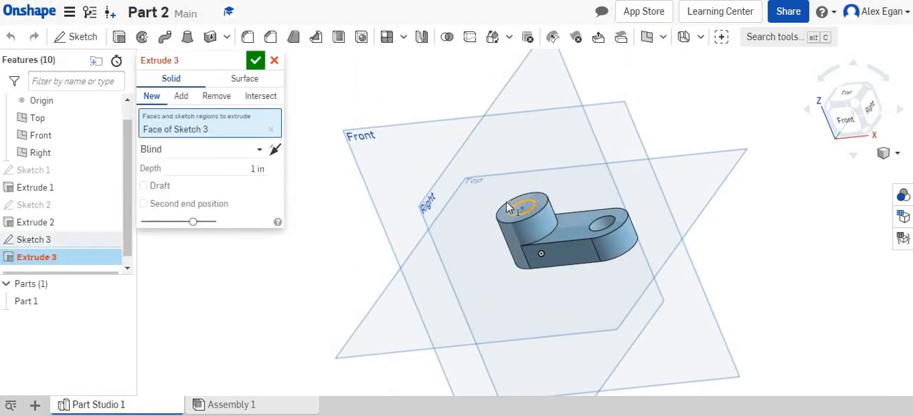
left_click(217, 97)
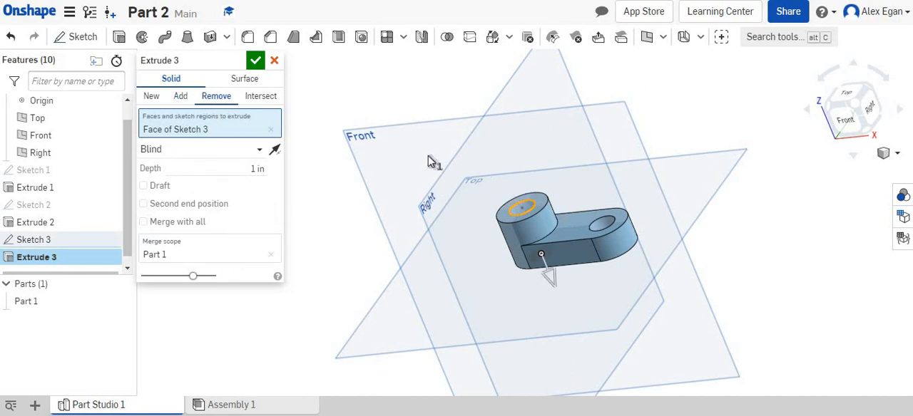
right_click_drag(428, 159, 217, 186)
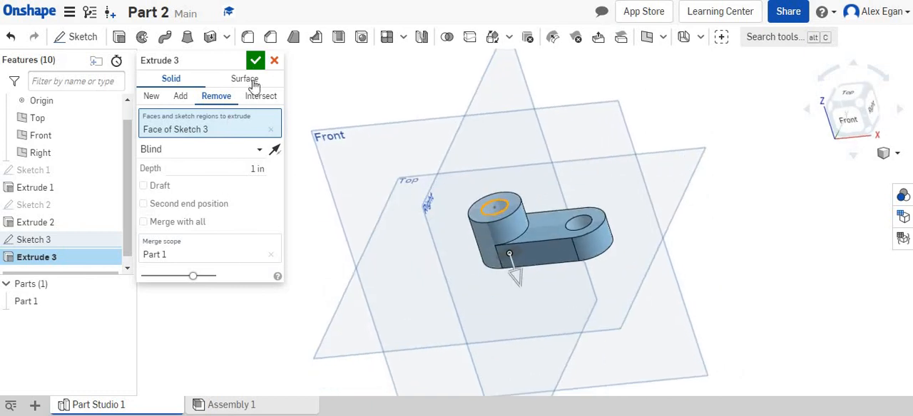
left_click(253, 64)
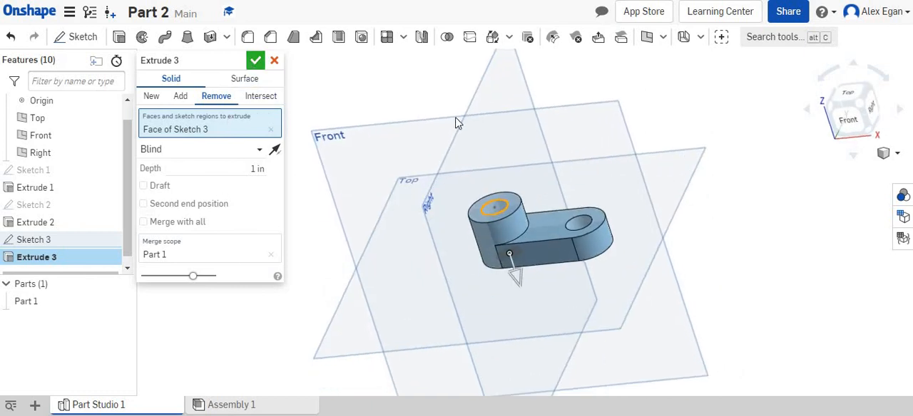
left_click(862, 109)
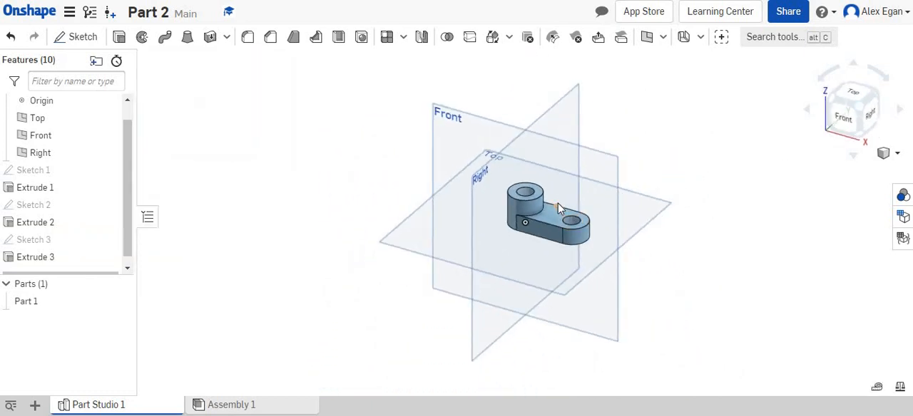
scroll(559, 208, "up", 5)
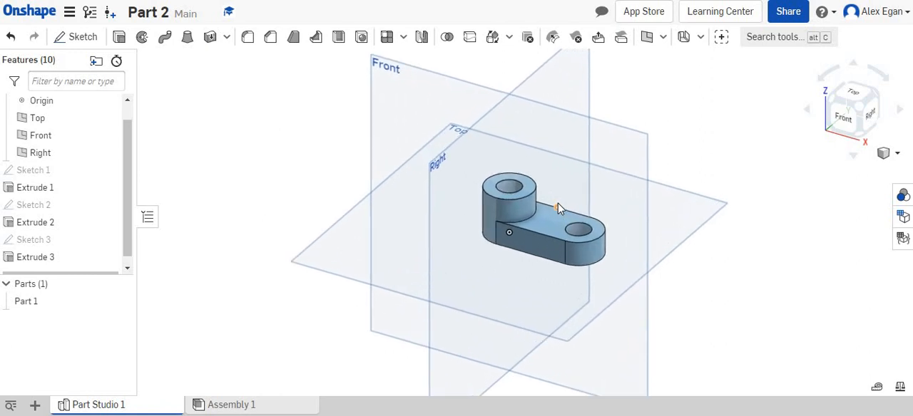
scroll(570, 178, "up", 1)
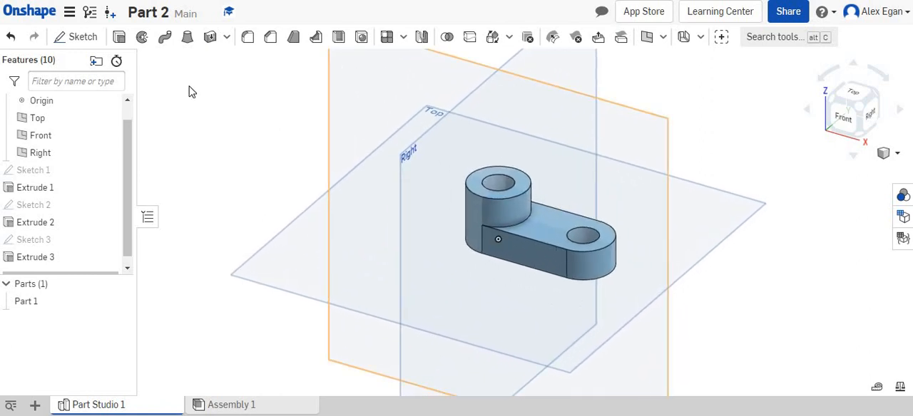